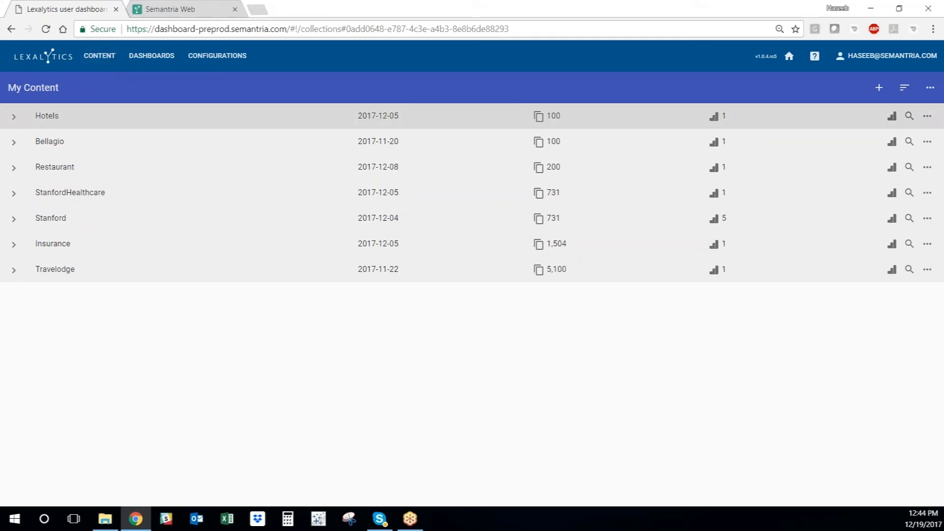
- Start a new collection upload and select the file Bellagio_Lighthouse.csv
left_click(878, 89)
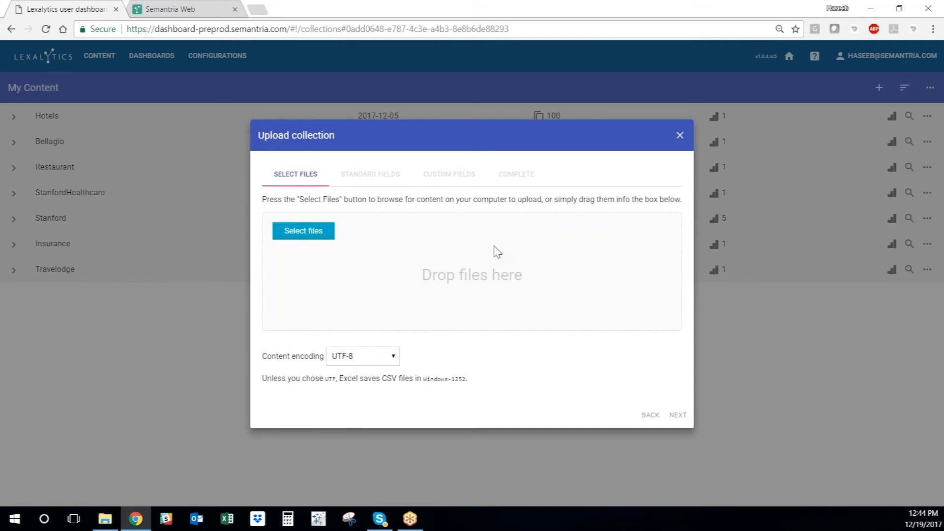
left_click(319, 235)
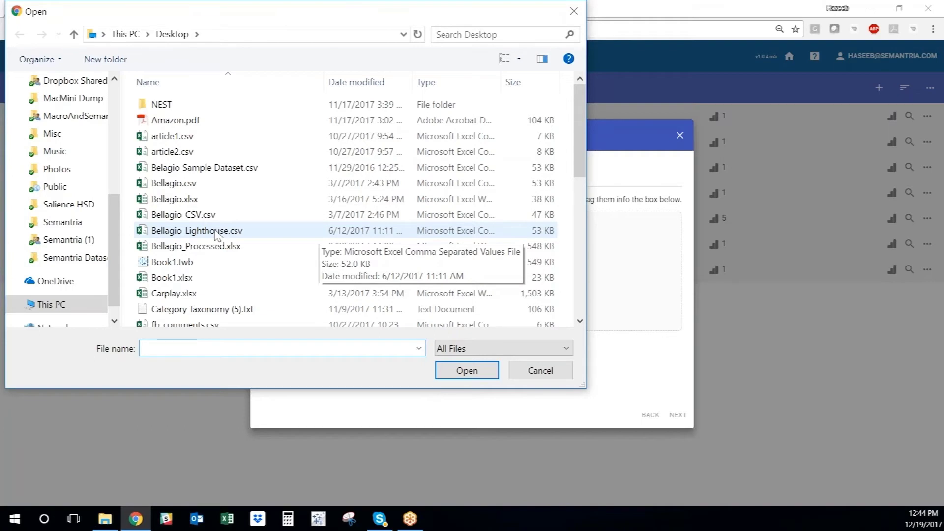
left_click(217, 235)
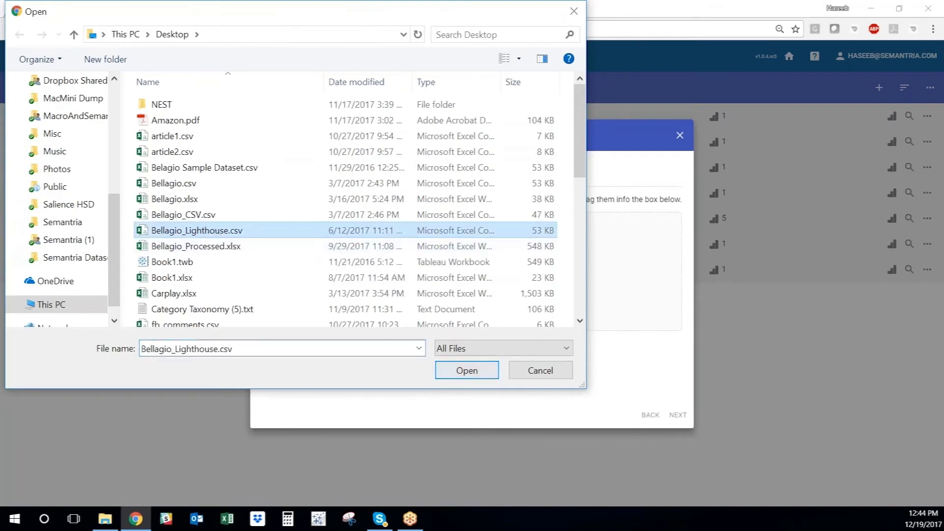
left_click(488, 373)
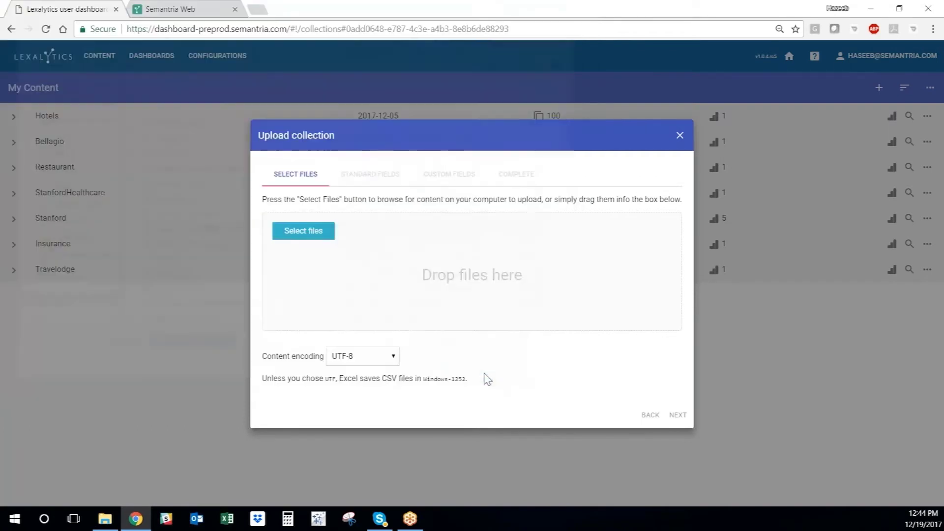
- Keep UTF-8 as the content encoding and continue to the standard fields step
left_click(391, 373)
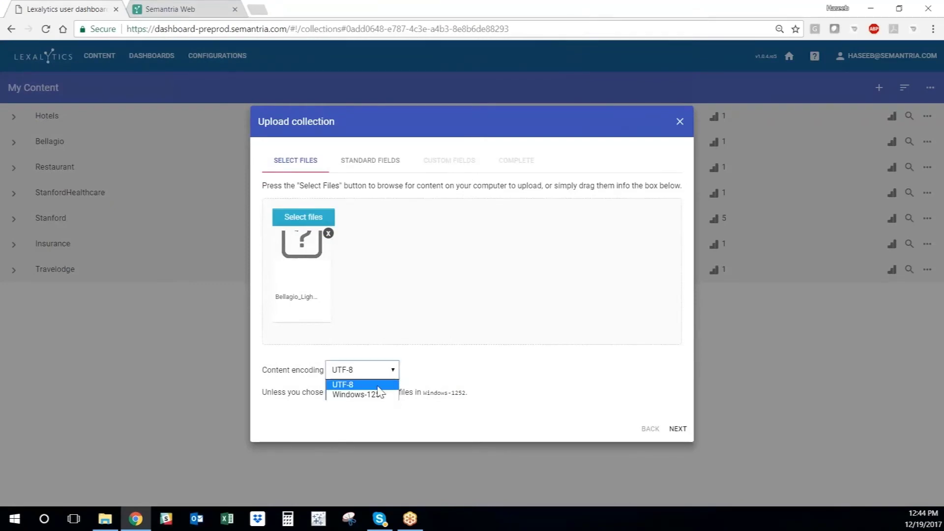
left_click(376, 385)
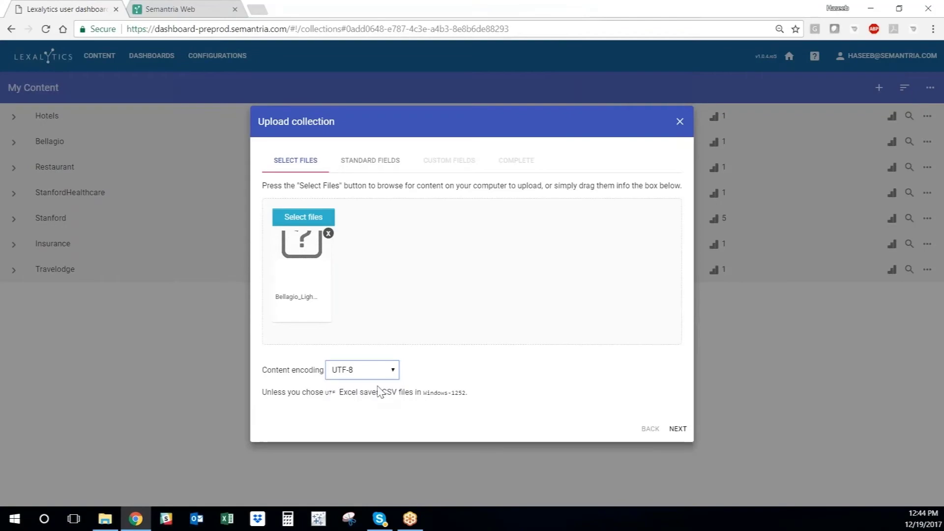
left_click(515, 386)
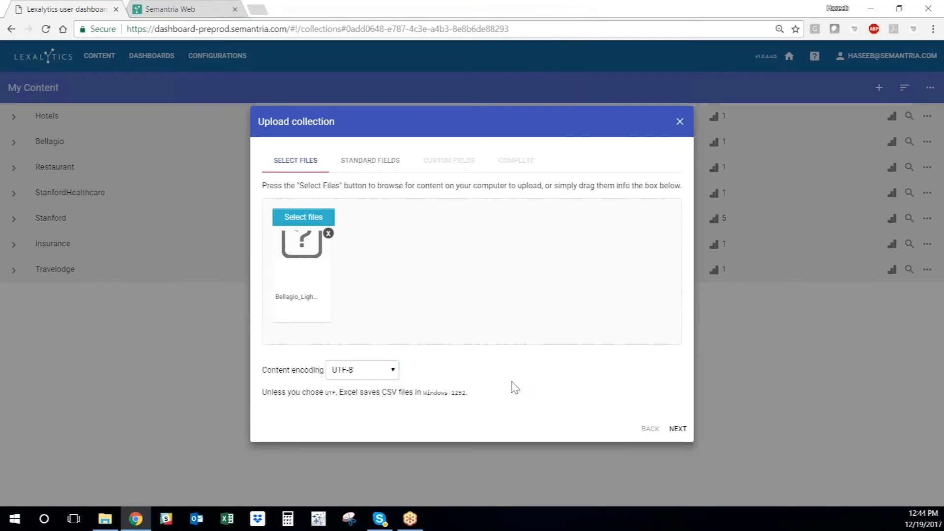
left_click(682, 431)
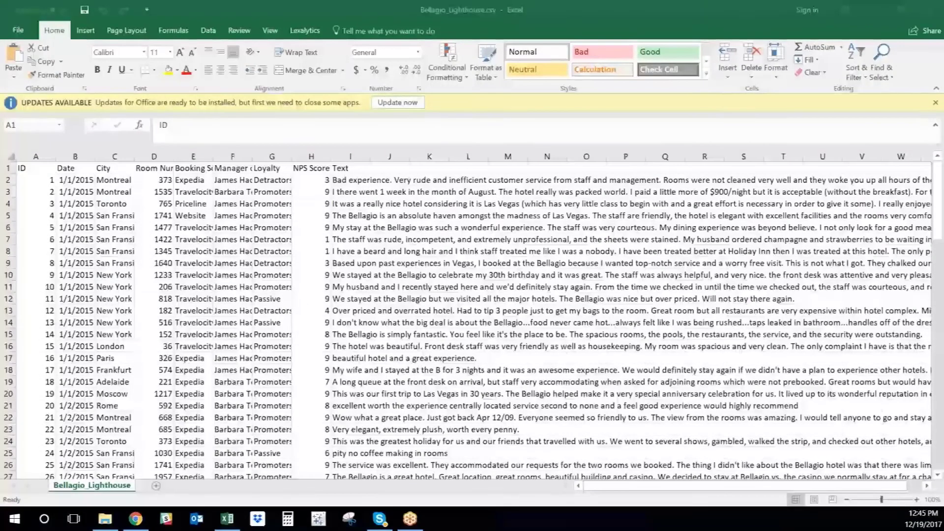
- Switch from Excel back to the Upload collection dialog in the browser
key("alt+Tab")
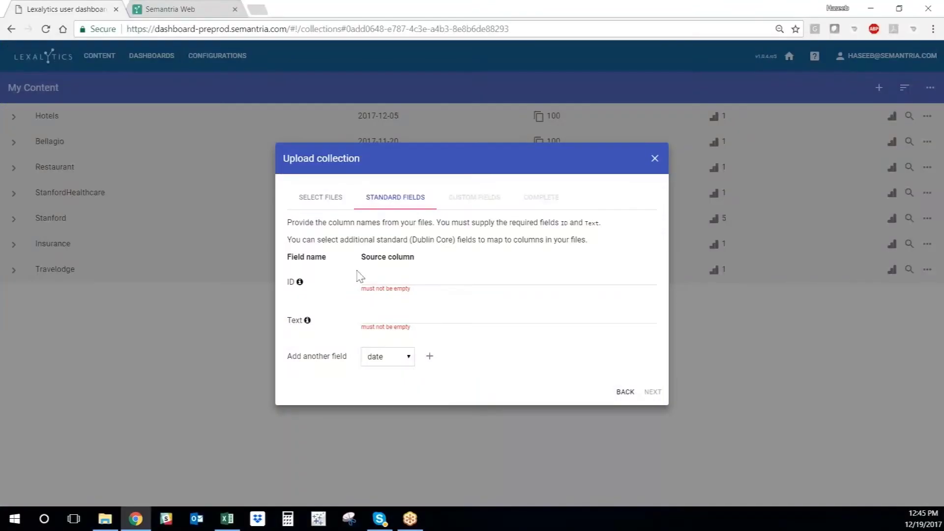
- Map the ID field to the 'id' source column and Text to 'text'
left_click(378, 276)
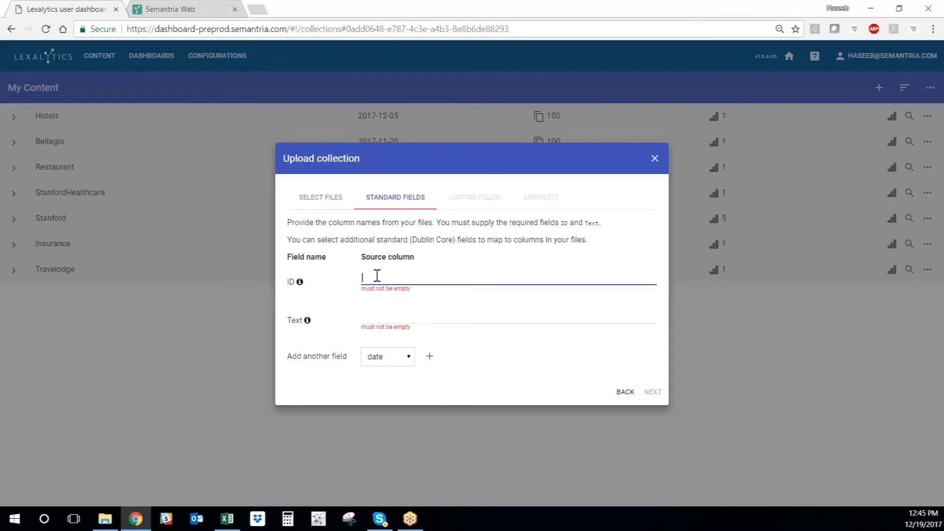
type("id")
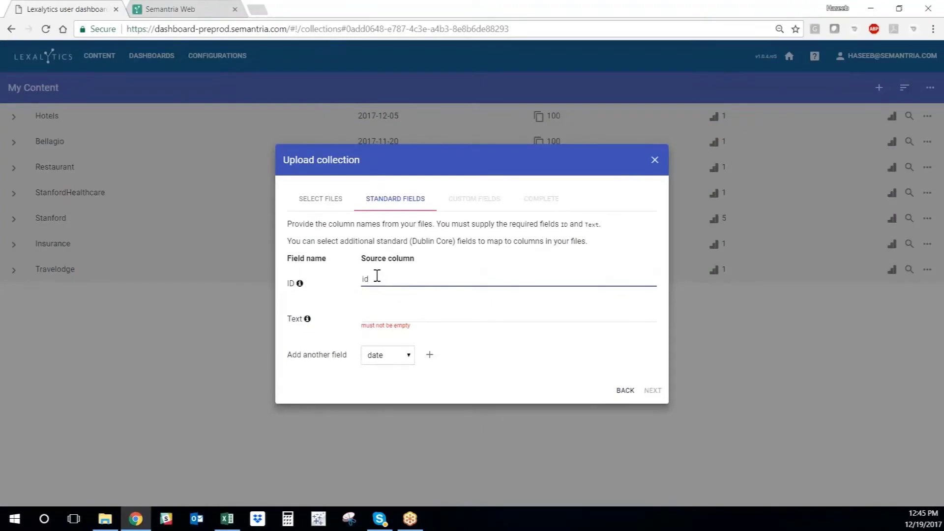
left_click(373, 316)
type("text")
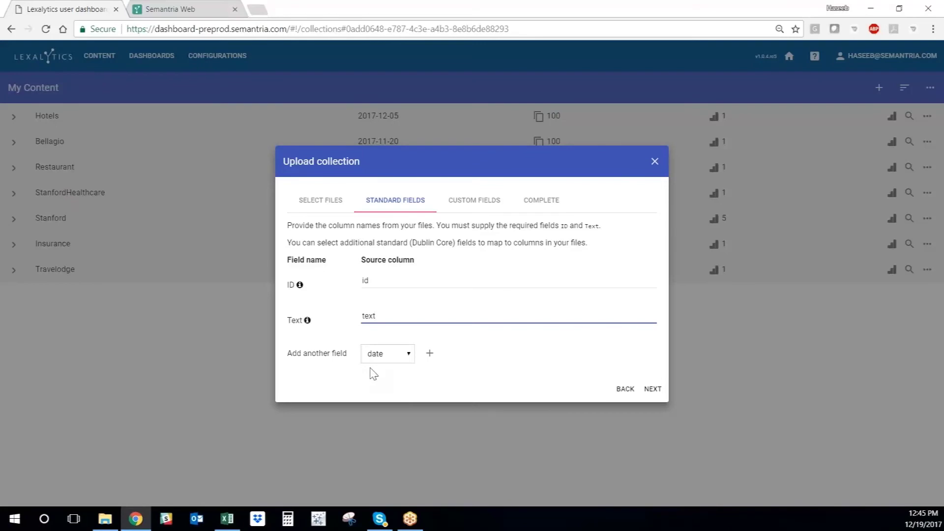
- Add a Date field for the date column, confirming column B in Excel, then continue
left_click(430, 353)
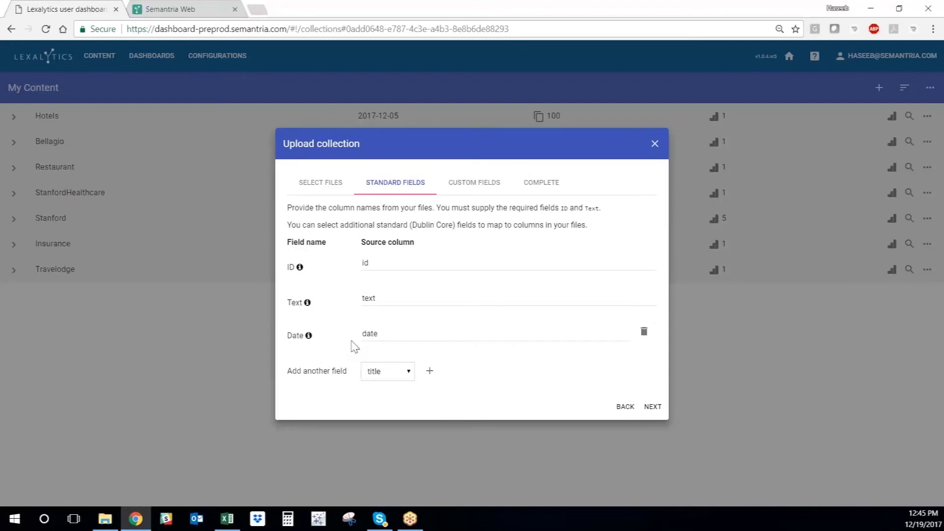
key("alt+Tab")
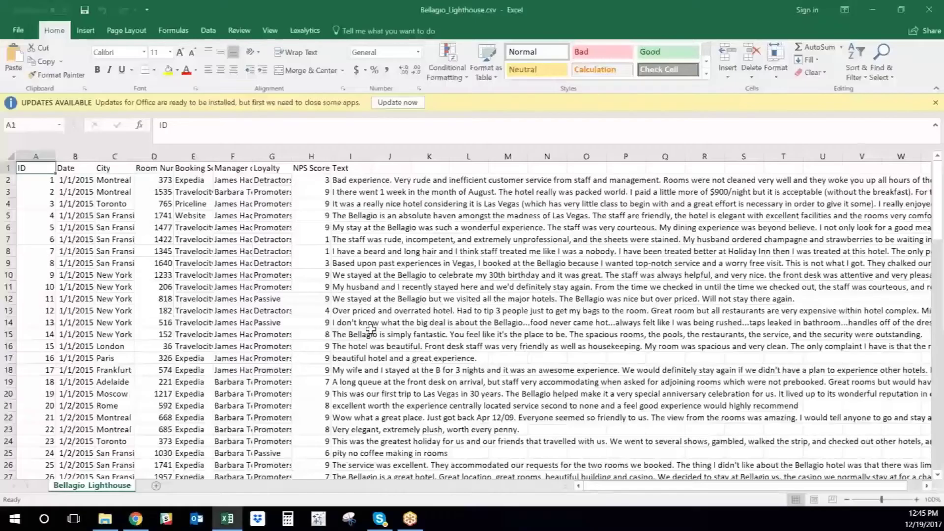
left_click(76, 155)
key("alt+Tab")
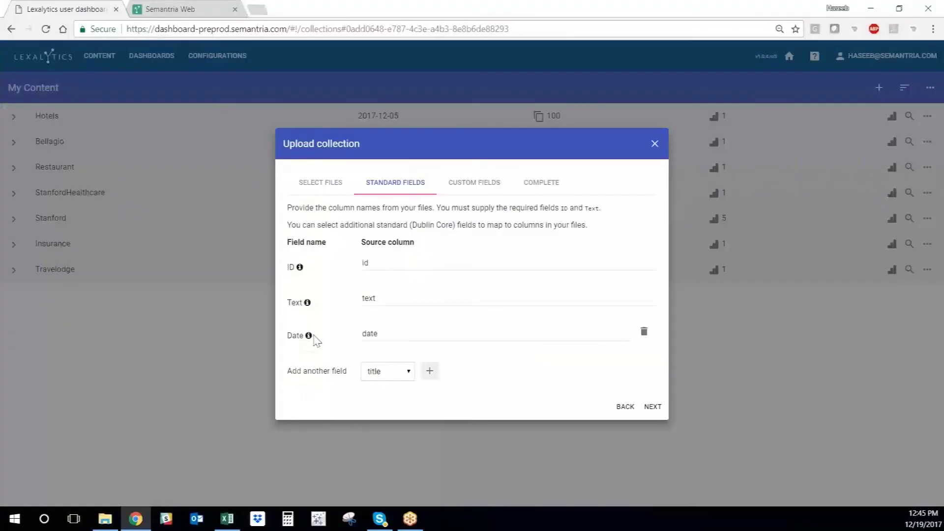
left_click(652, 406)
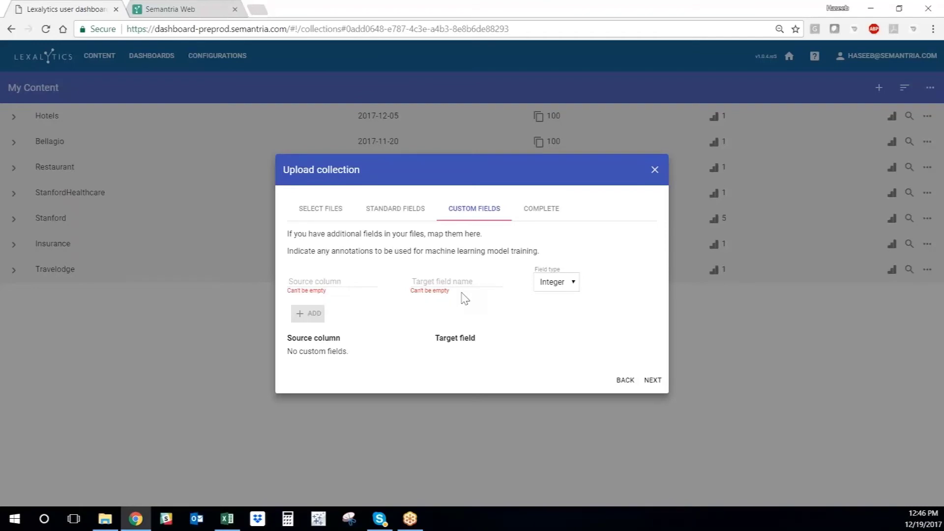
- Skip custom fields, name the collection HotelsBellagio, upload it and close the dialog
left_click(653, 380)
left_click(352, 279)
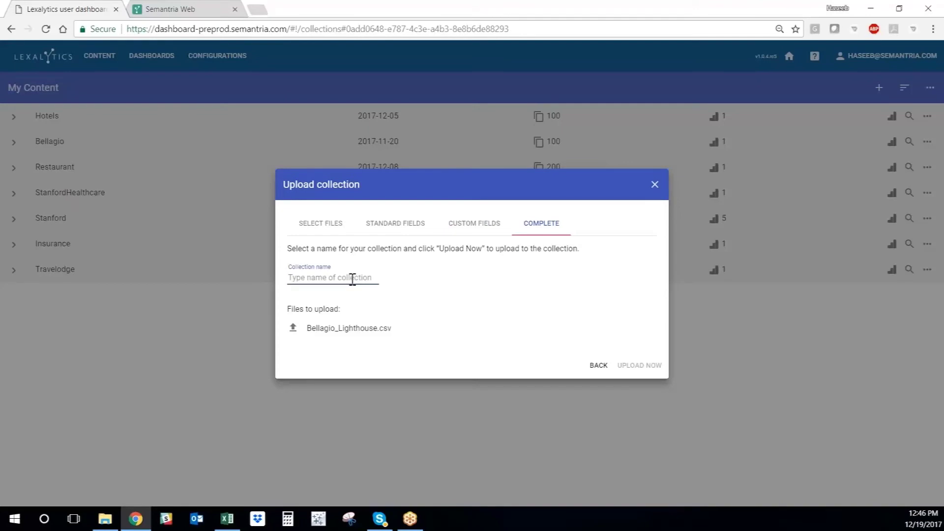
type("HotelsBellagio")
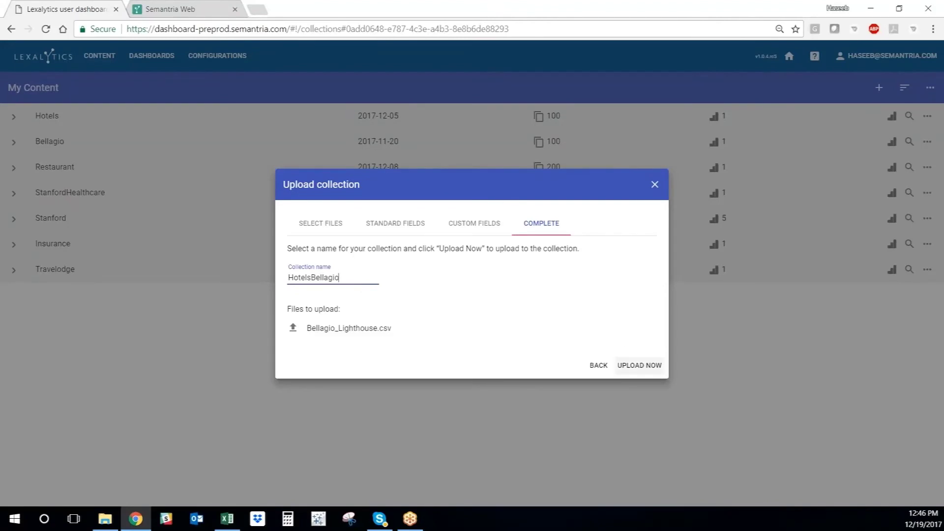
left_click(640, 365)
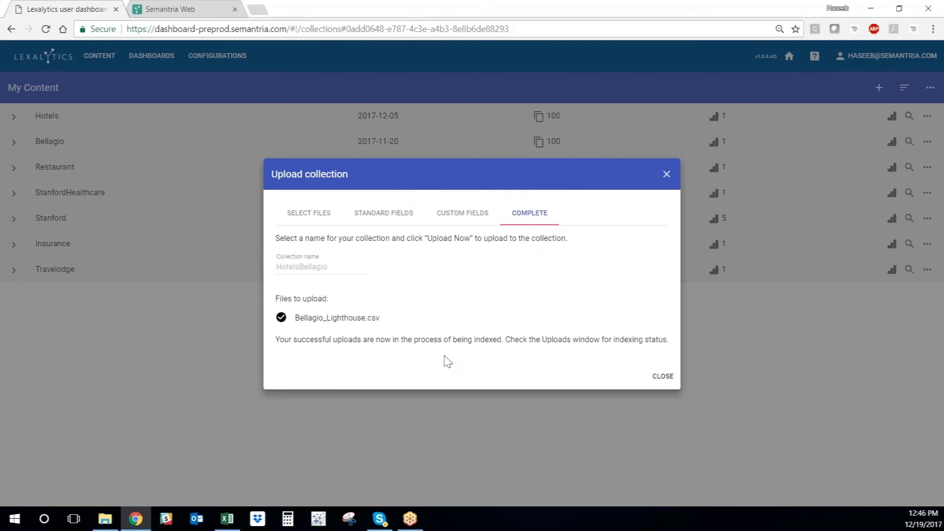
left_click(663, 377)
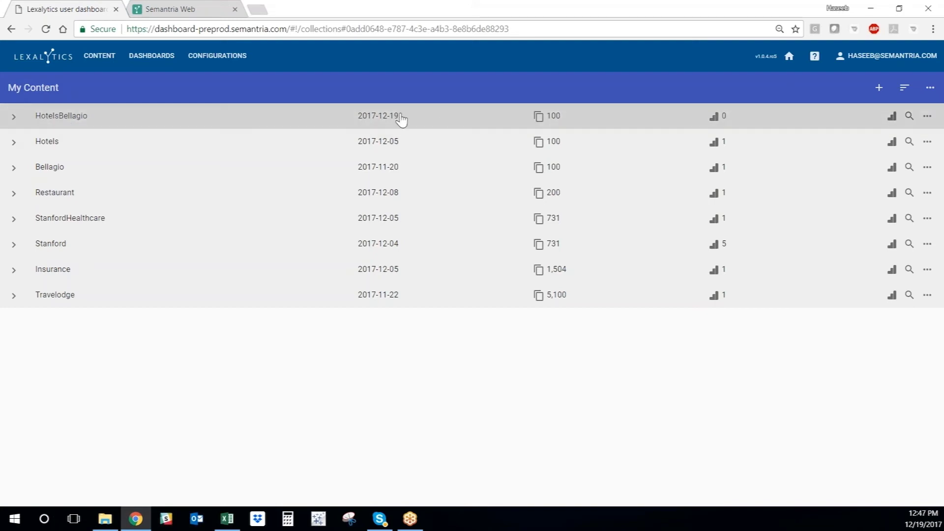
- Choose Analyze from the HotelsBellagio collection's actions menu
left_click(928, 120)
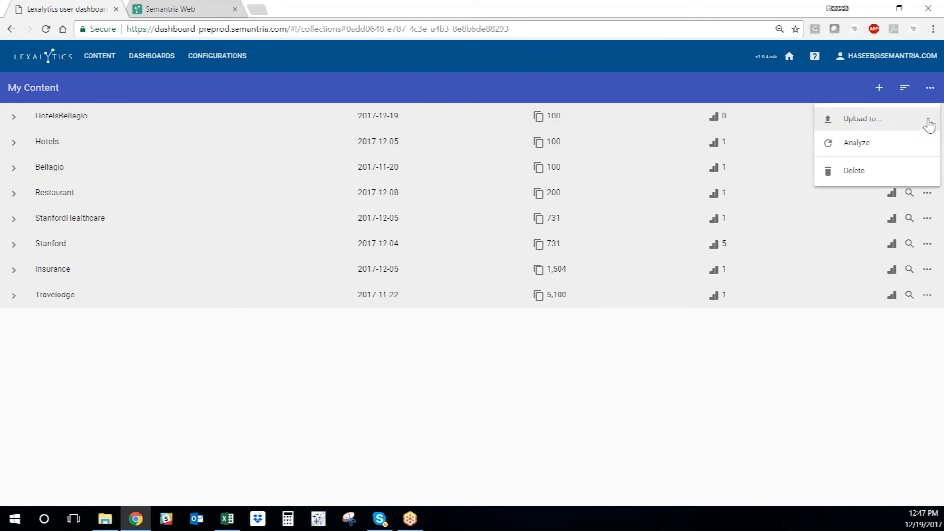
left_click(858, 145)
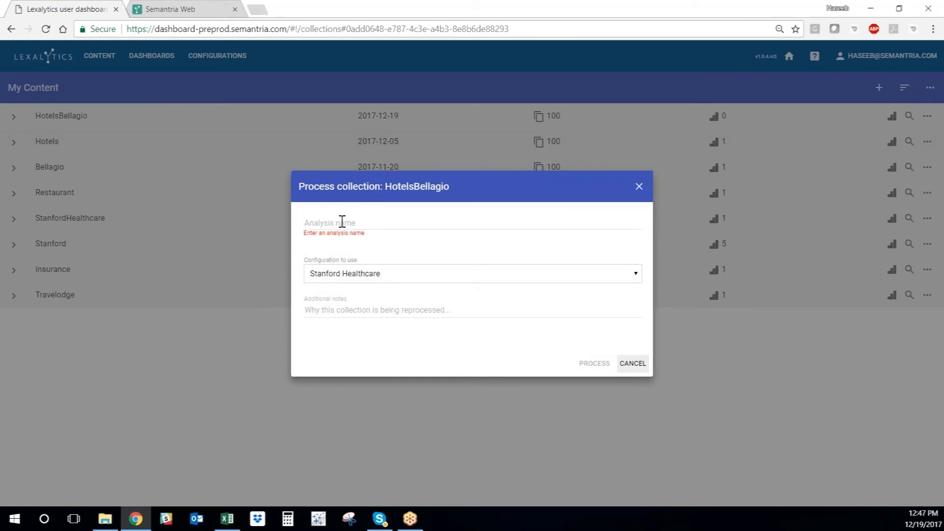
- Name the analysis HotelsBellagio and select Hotel Industry COnfiguration as its configuration
left_click(343, 222)
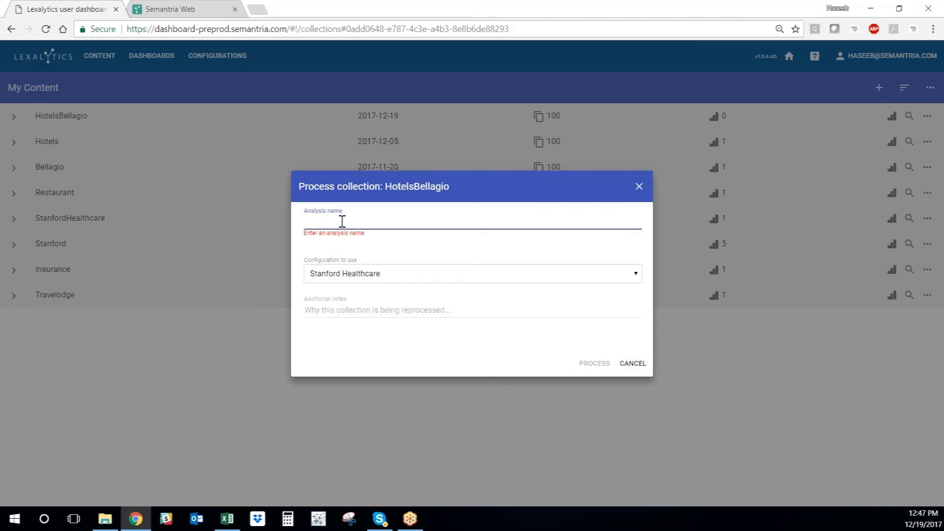
type("HotelsBellagio")
left_click(348, 278)
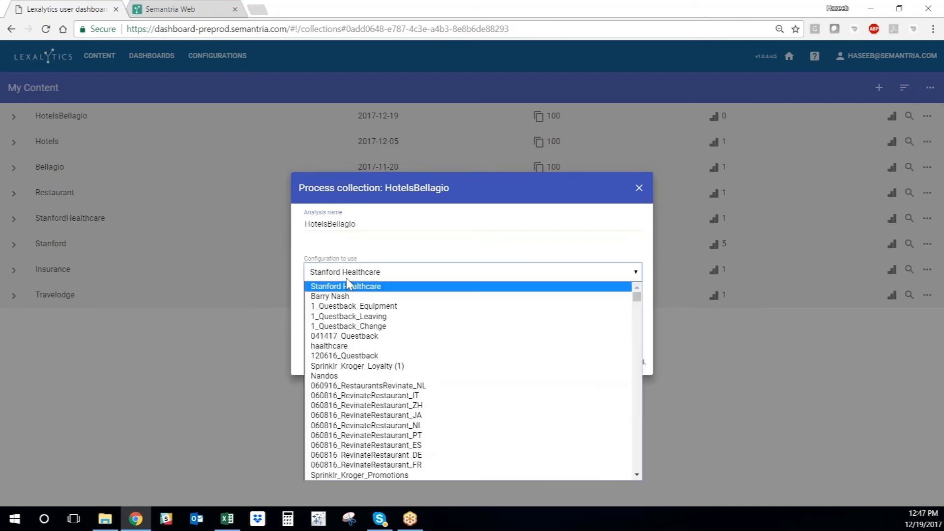
scroll(492, 328, "down", 20)
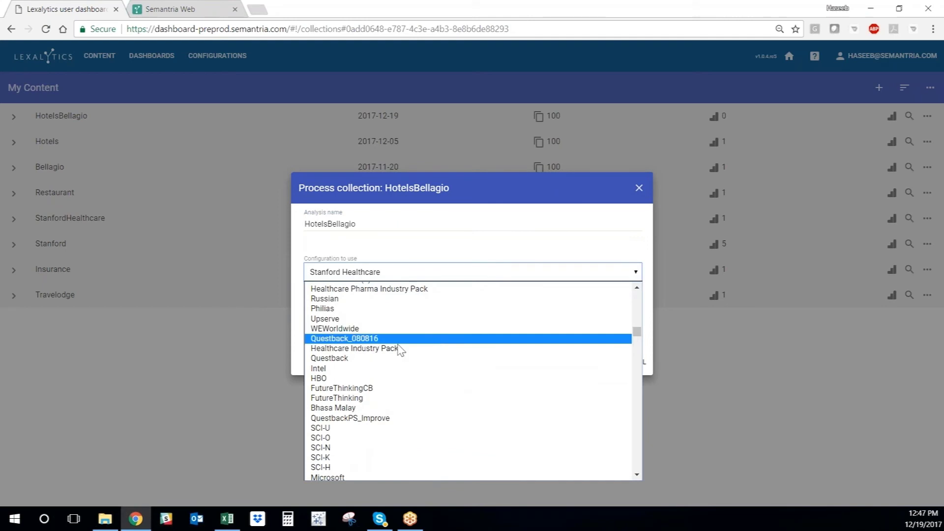
scroll(399, 346, "down", 5)
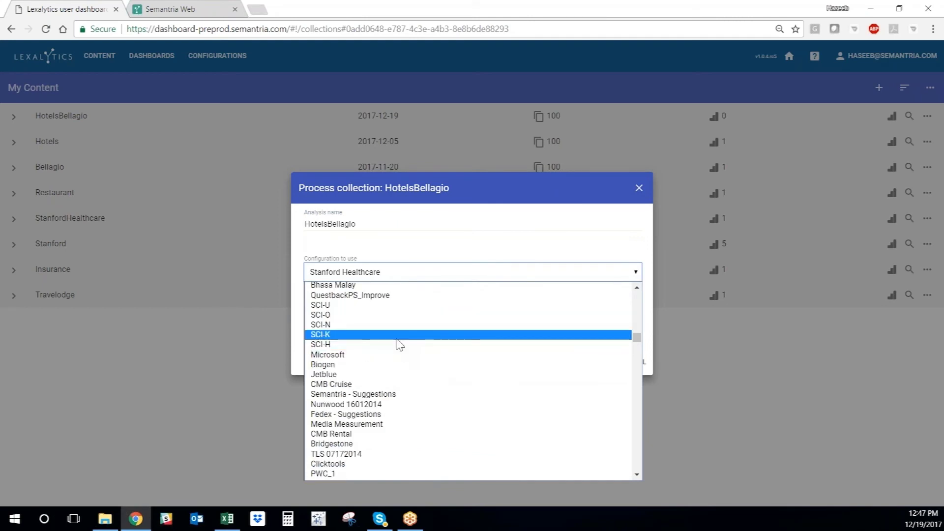
scroll(398, 343, "up", 8)
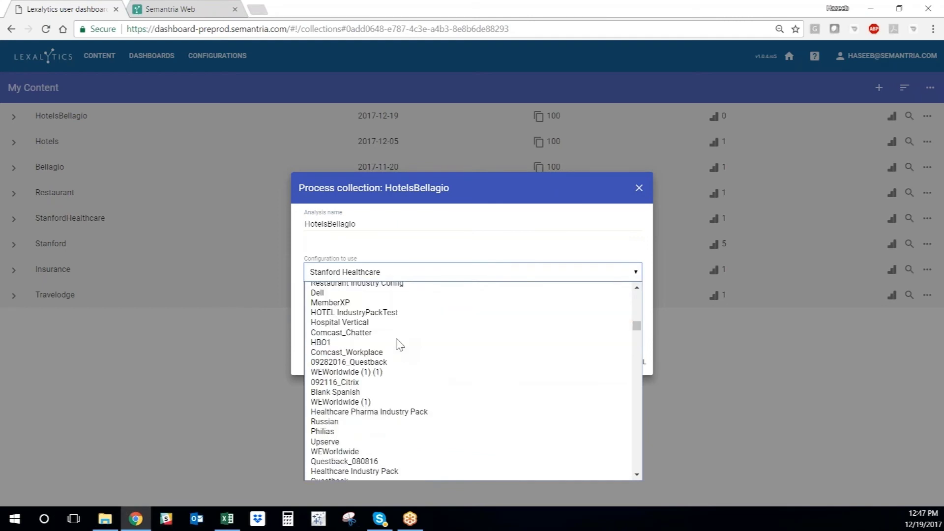
left_click(382, 323)
left_click(380, 274)
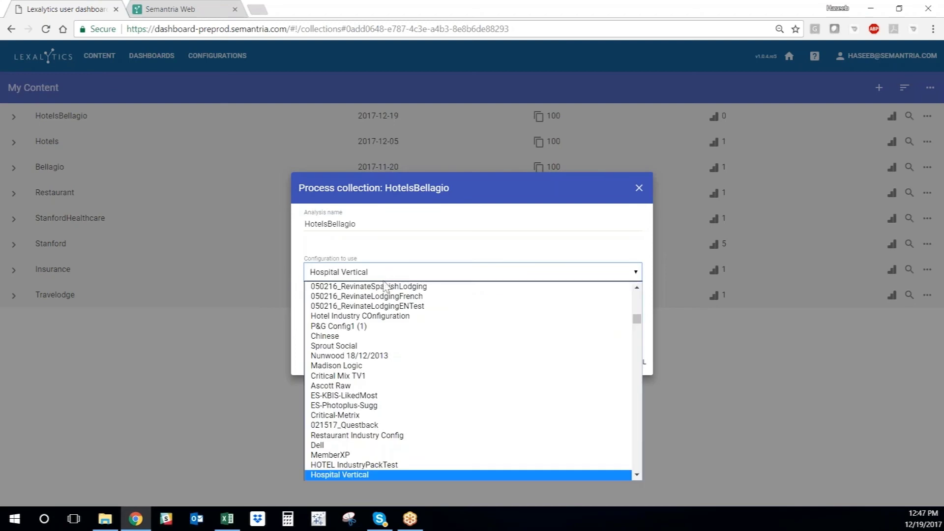
left_click(396, 317)
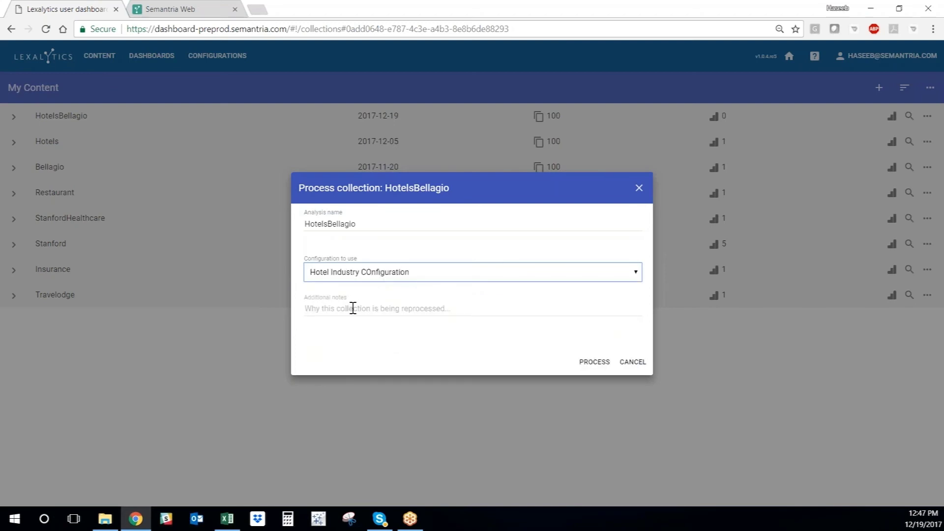
- Add the note 'Test' and start processing the collection
left_click(353, 309)
type("Test")
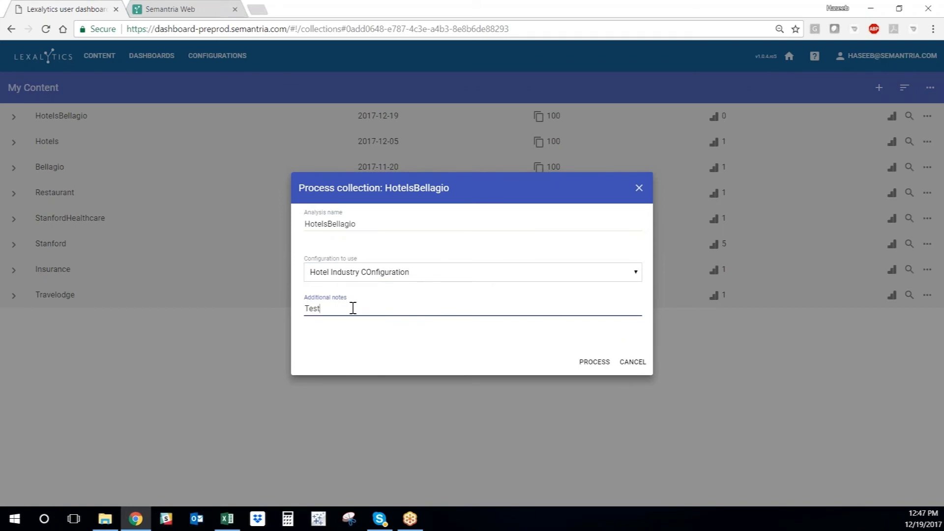
left_click(597, 367)
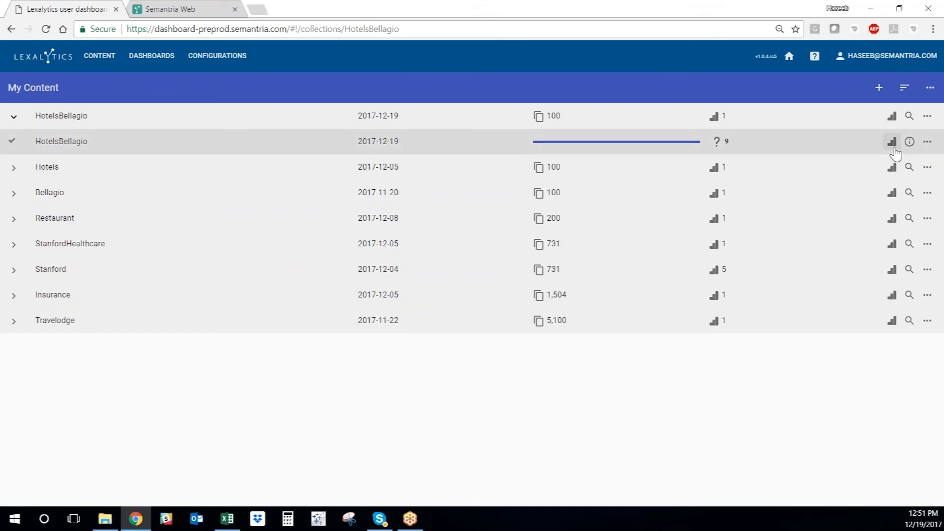
- Start a brand new dashboard named BellagioHotels with the notes 'testing'
left_click(893, 149)
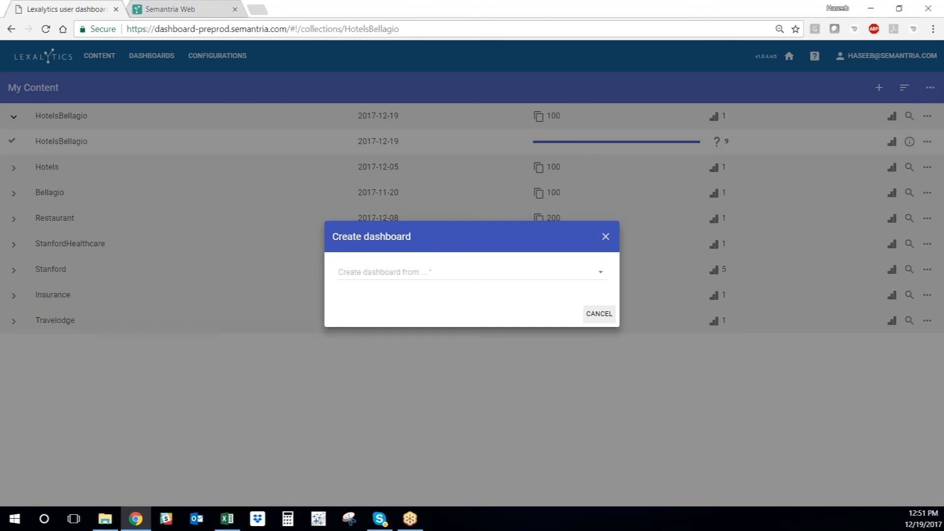
left_click(474, 273)
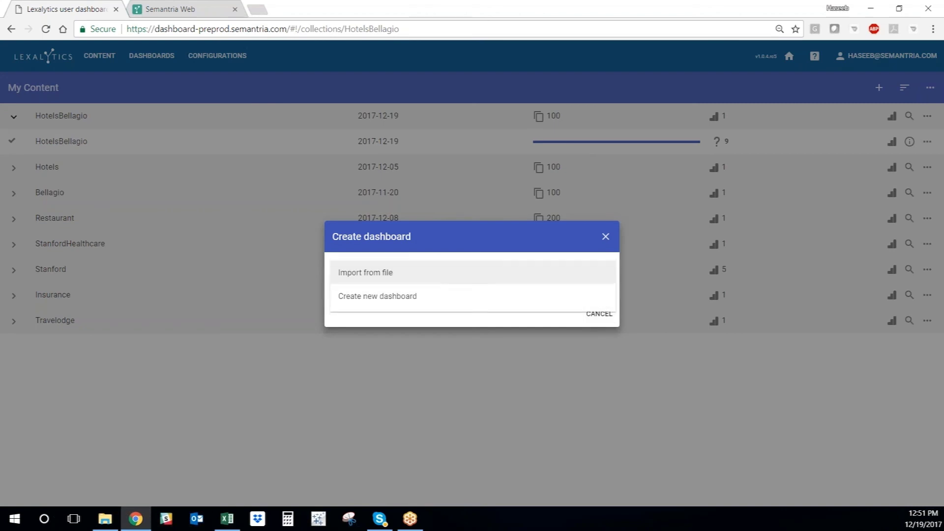
left_click(387, 301)
left_click(391, 216)
type("BellagioHotels")
left_click(393, 257)
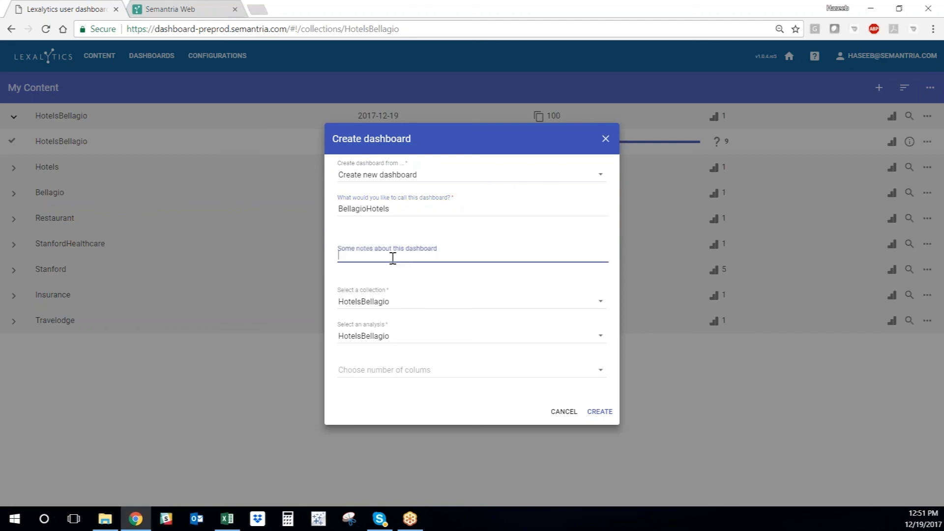
type("testing")
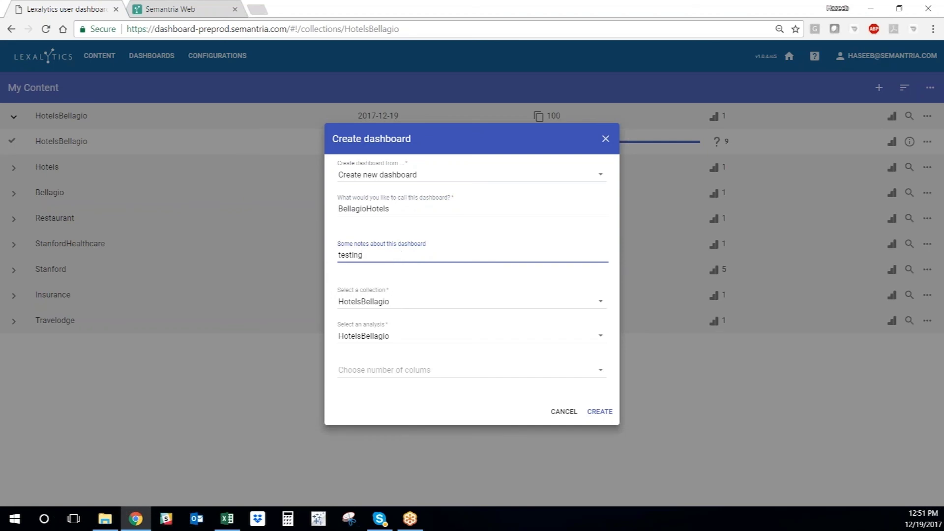
- Select the HotelsBellagio collection, choose a two-column layout, and create the dashboard
key("Tab")
key("space")
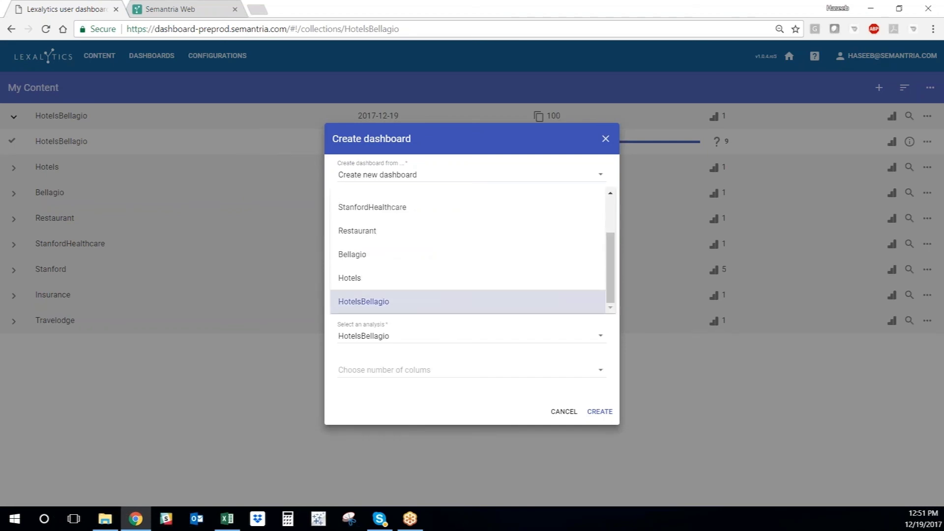
key("Return")
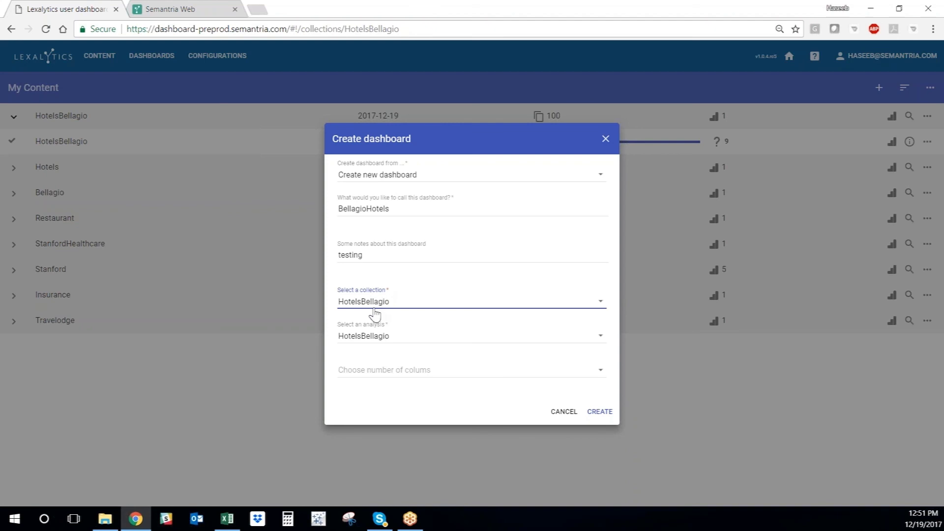
left_click(381, 373)
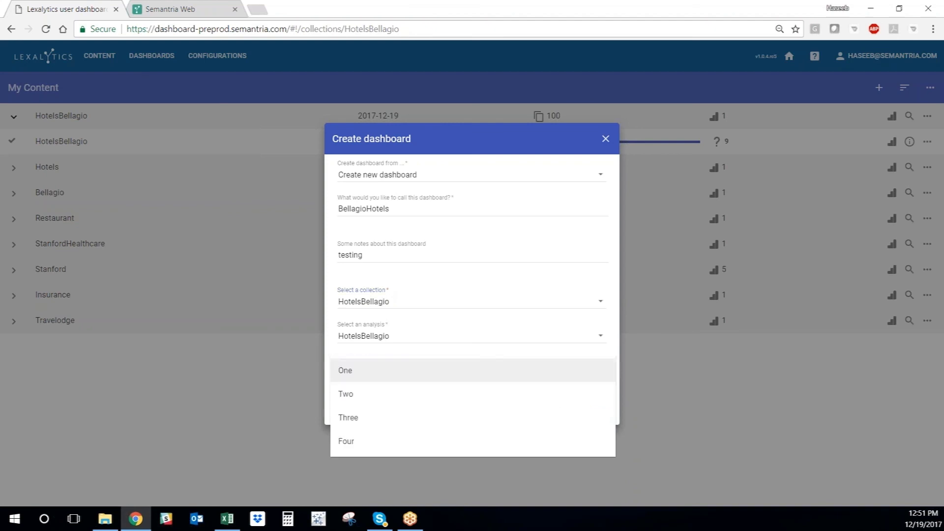
left_click(382, 399)
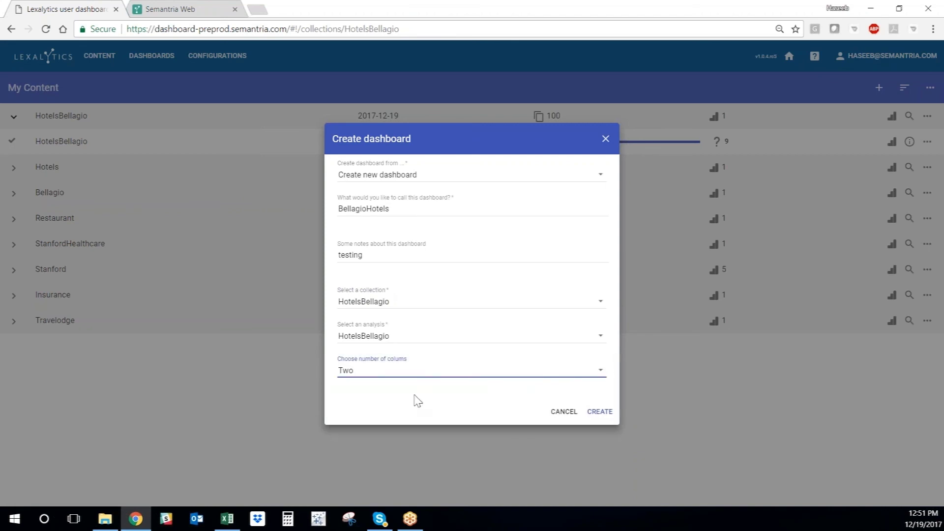
left_click(598, 413)
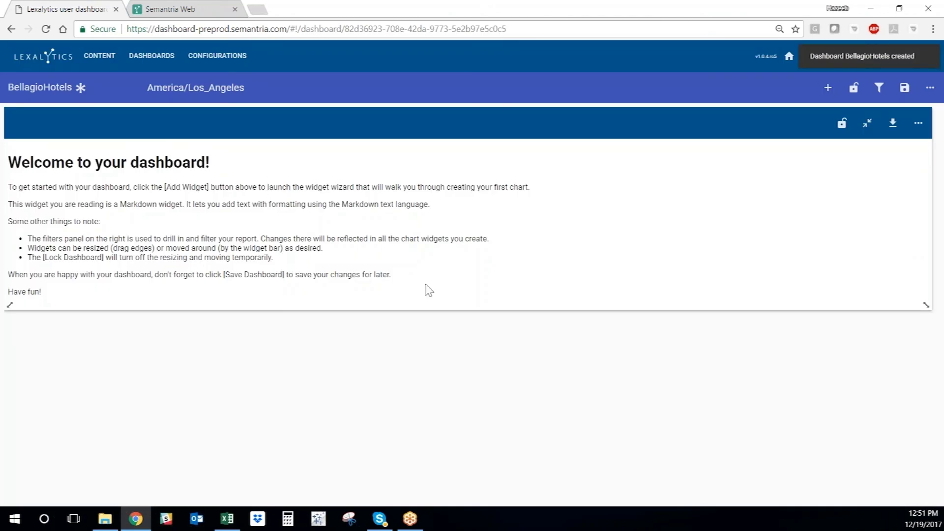
- Add a Chart widget measuring Document Count for Topics
left_click(828, 95)
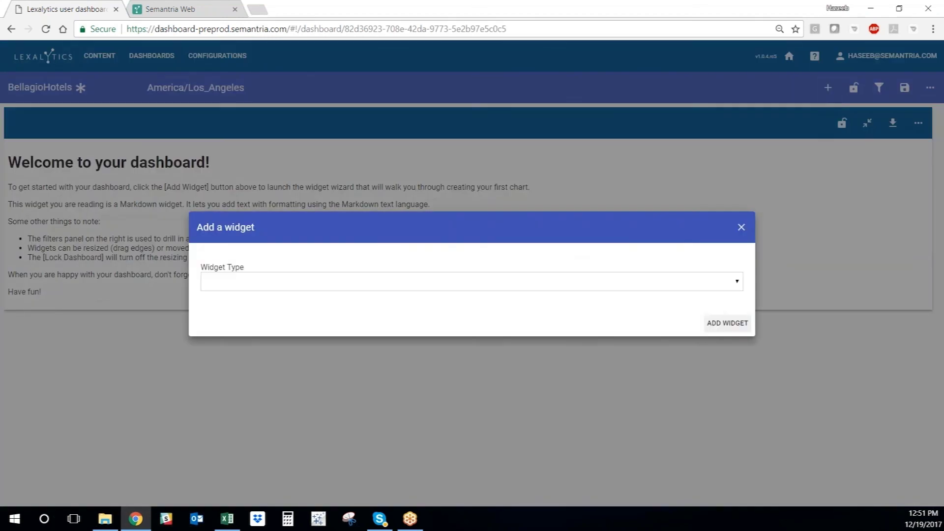
left_click(533, 284)
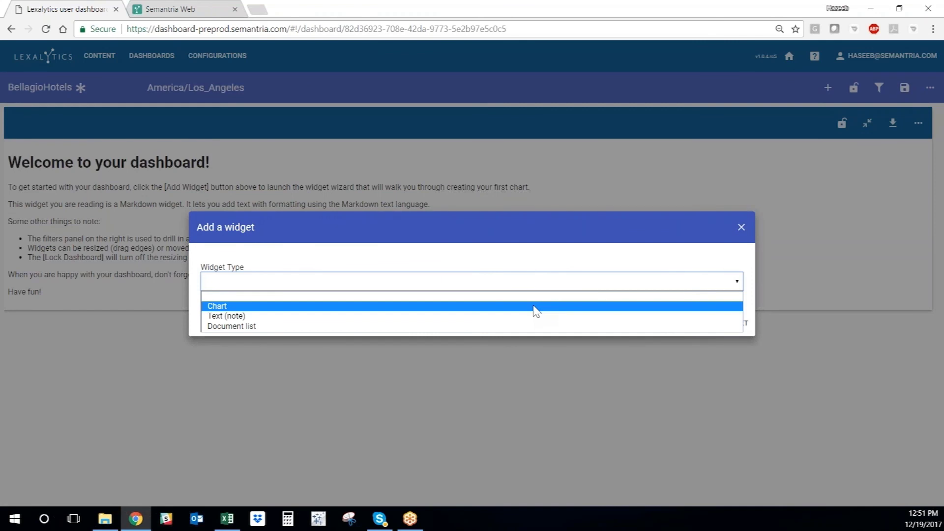
left_click(536, 310)
left_click(428, 305)
left_click(423, 323)
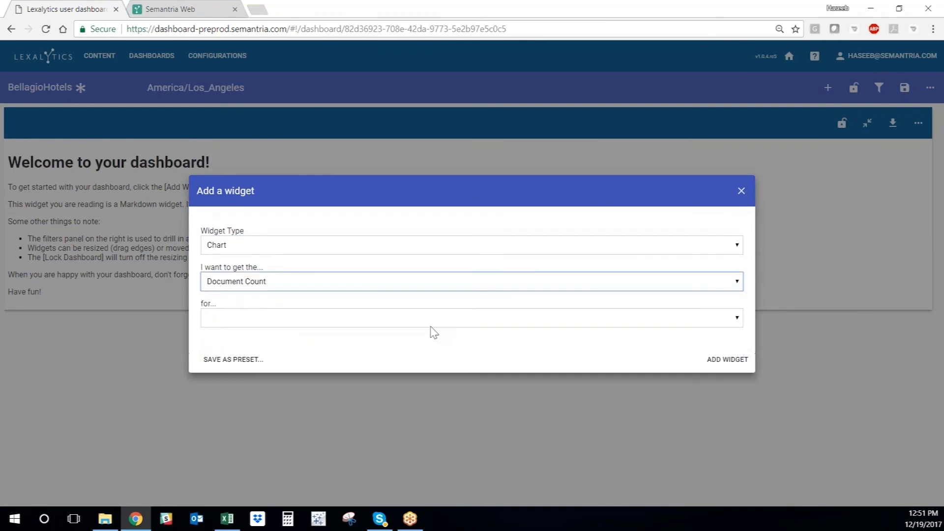
left_click(418, 325)
left_click(418, 331)
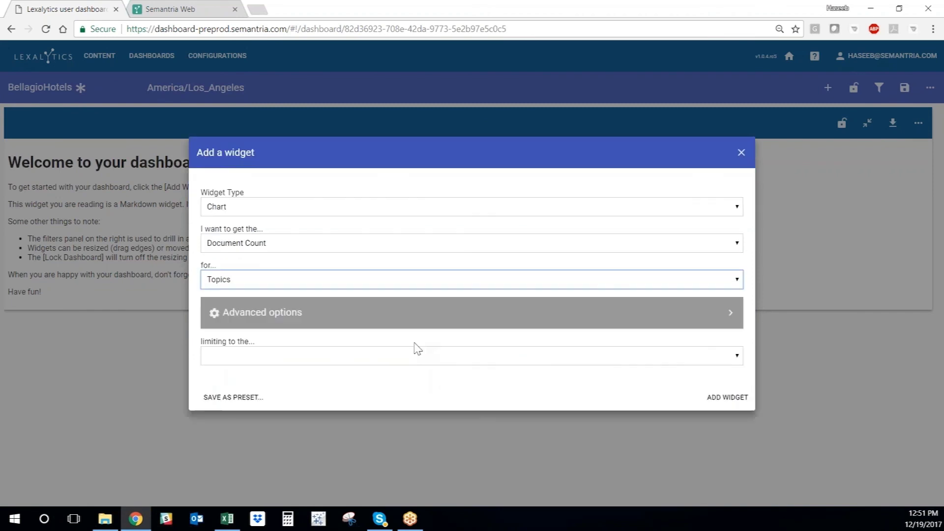
- Limit the chart to the top 10, showing total documents graphed as Column
left_click(415, 353)
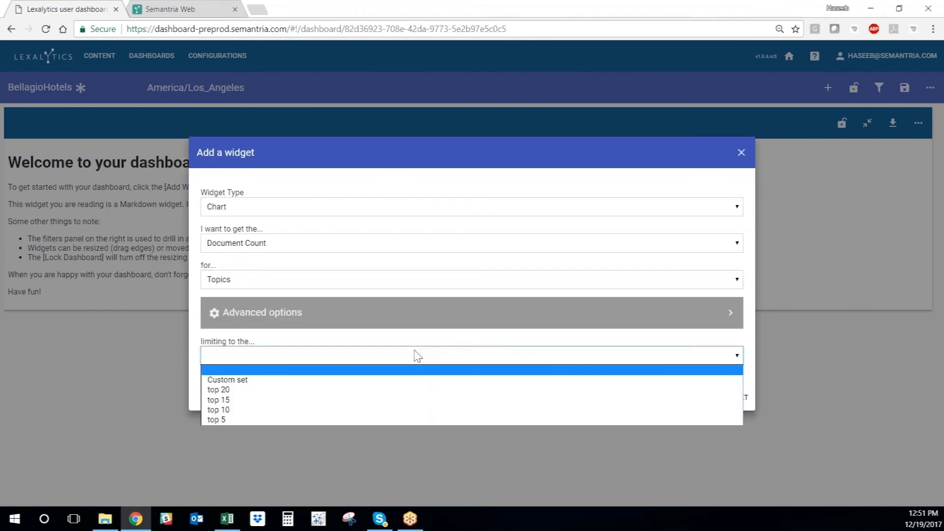
left_click(416, 411)
left_click(395, 396)
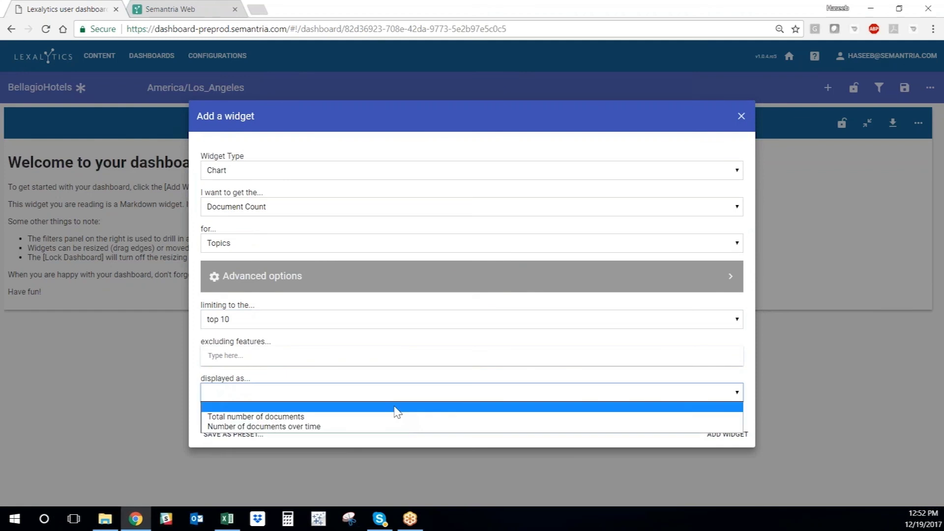
left_click(395, 417)
left_click(394, 420)
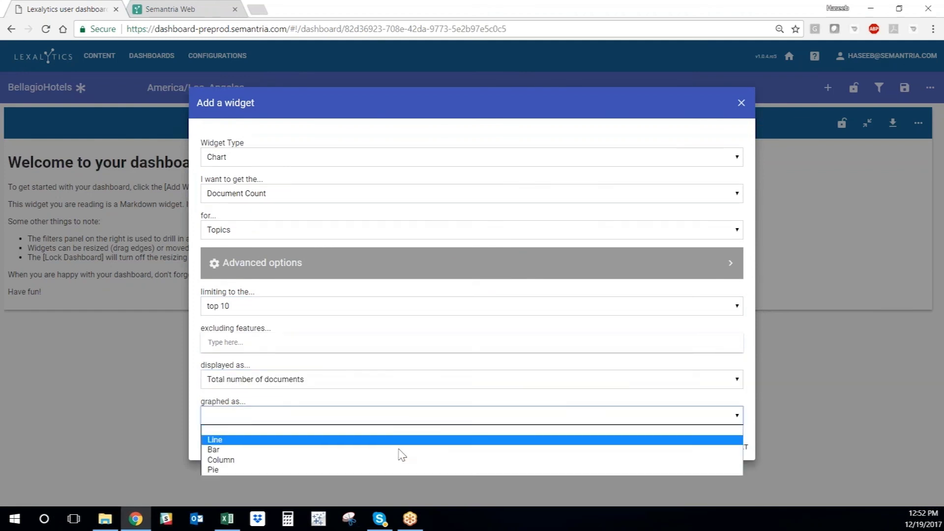
left_click(398, 461)
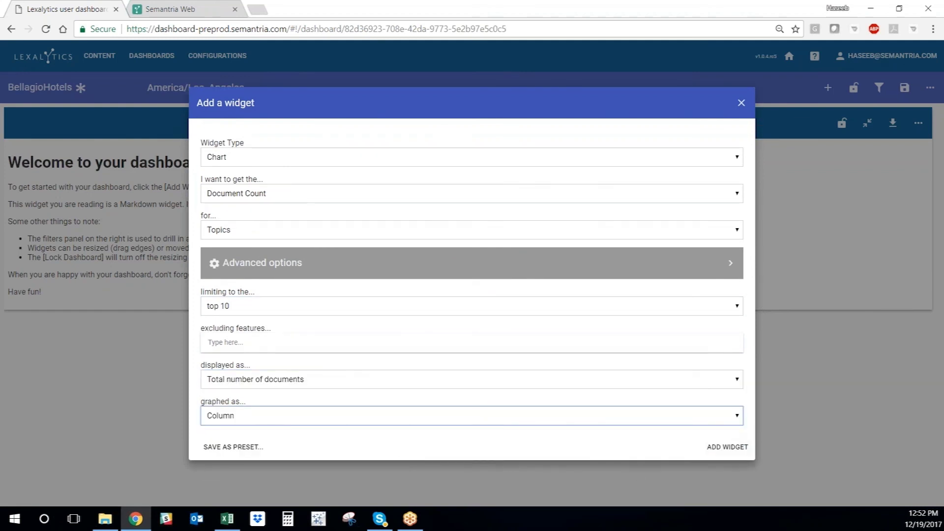